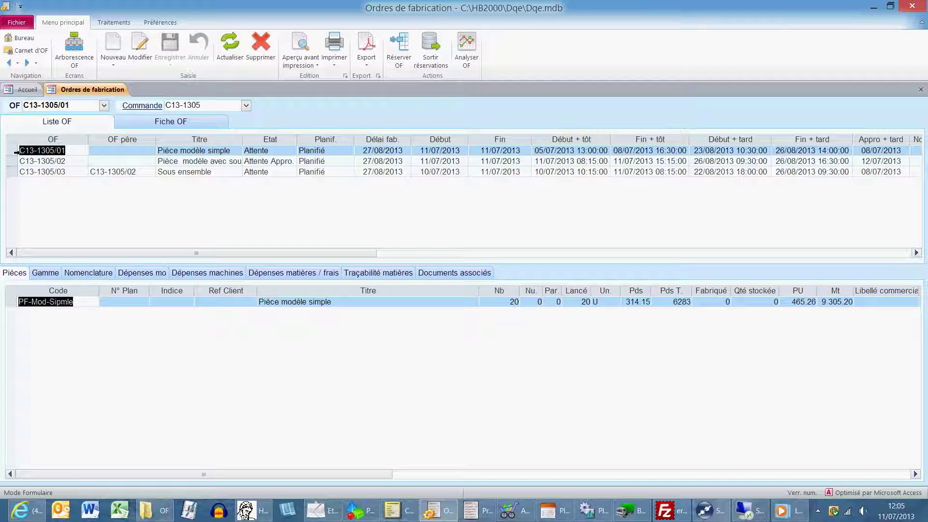
- Go through the three manufacturing orders in the list, ending on the Pièce modèle simple order
left_click(14, 151)
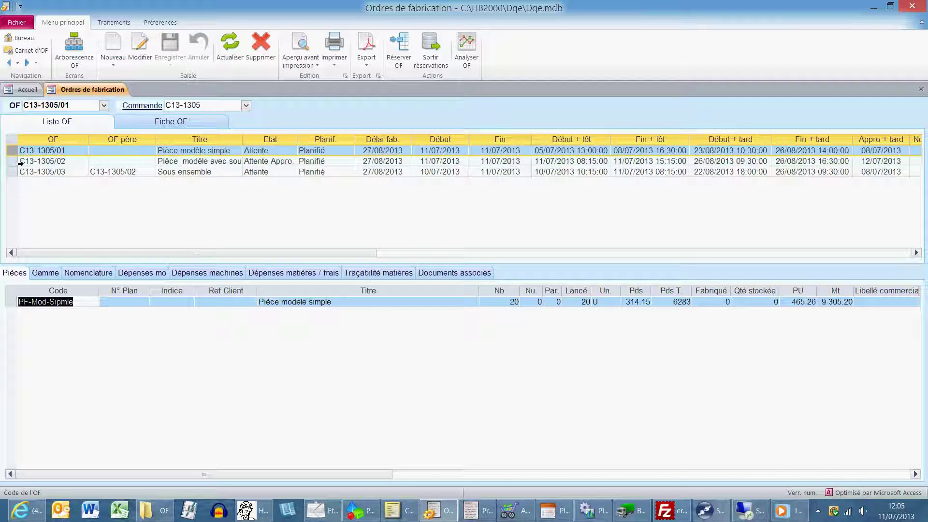
left_click(15, 161)
left_click(15, 172)
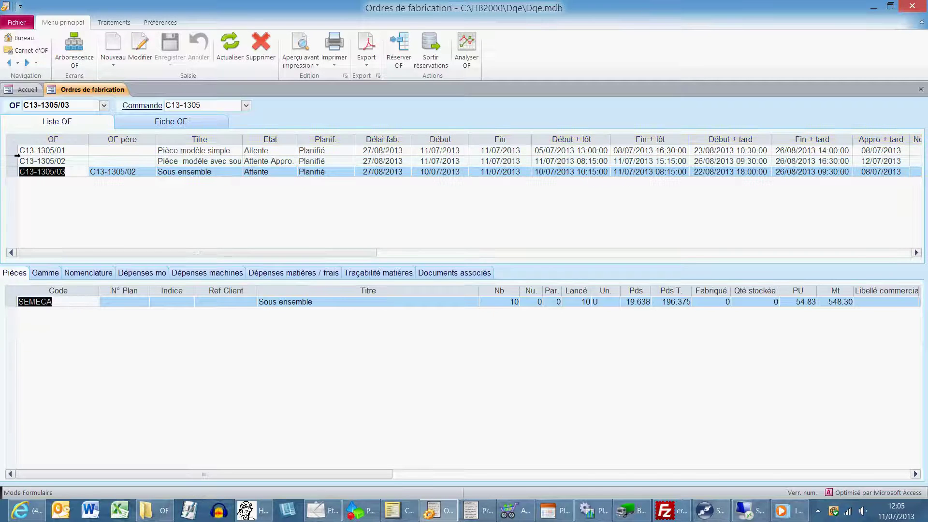
left_click(16, 151)
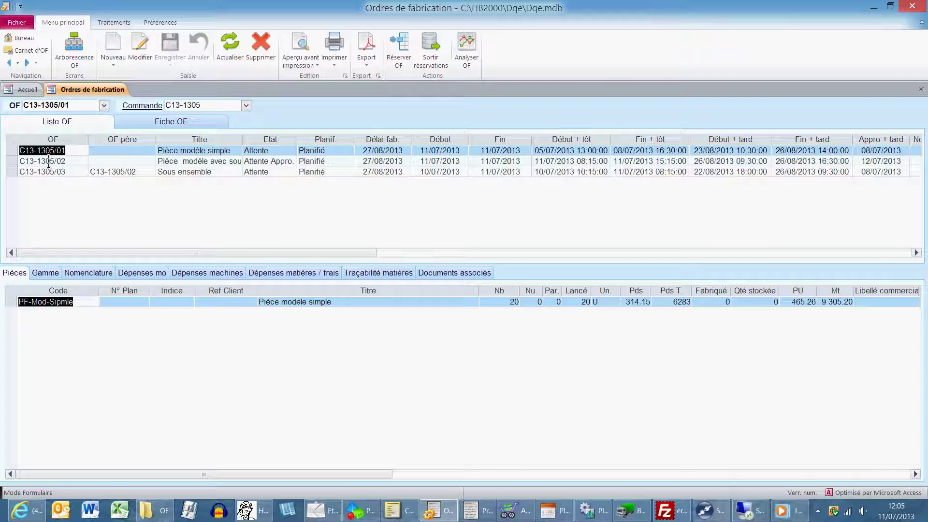
- Examine the prefix and sequence suffix of the OF numbers and the parent OF of the Sous ensemble order
left_click_drag(56, 150, 17, 151)
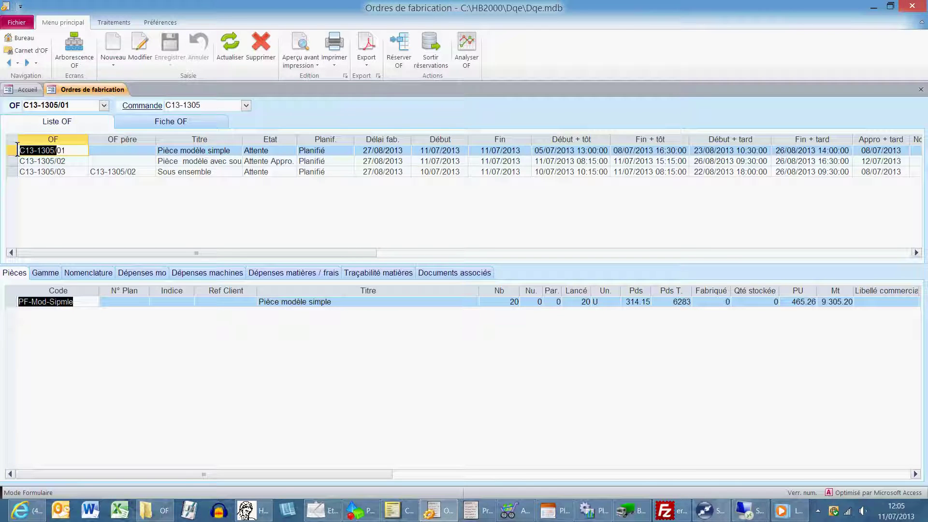
left_click(66, 151)
double_click(58, 152)
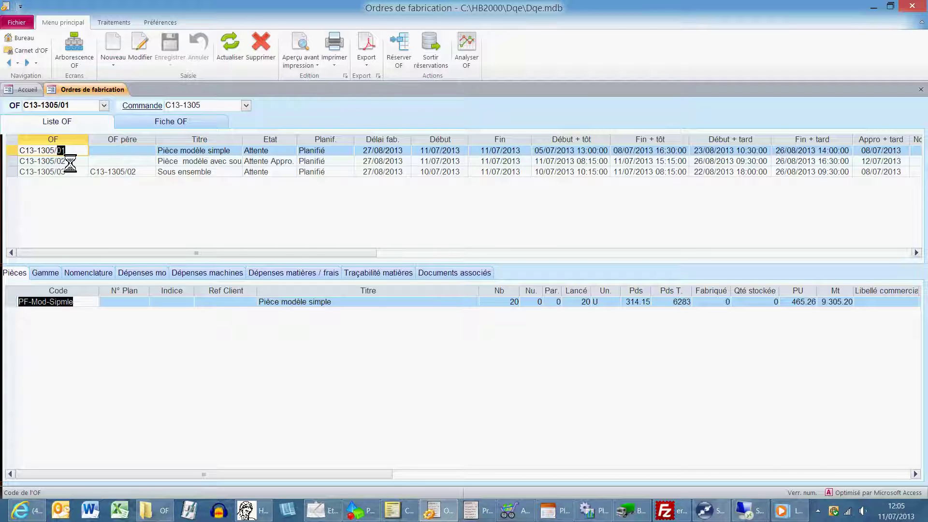
double_click(62, 161)
left_click(21, 161)
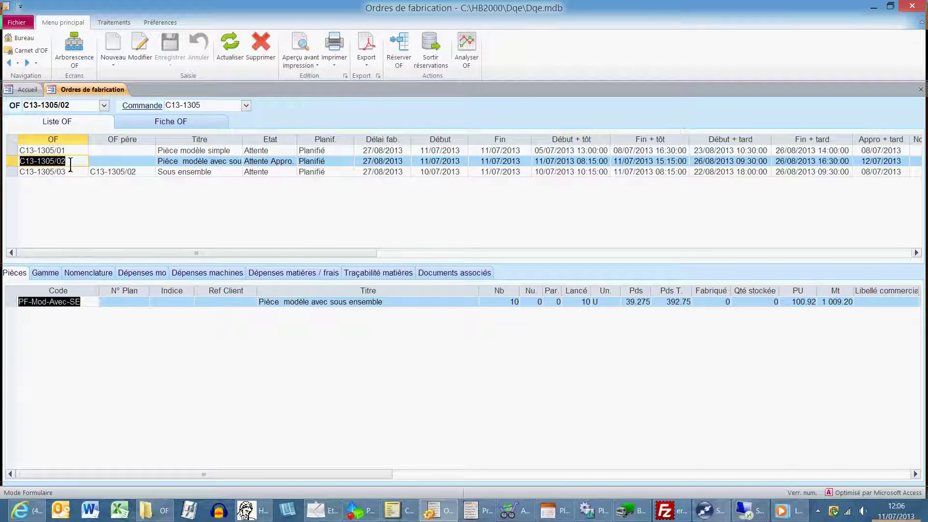
double_click(60, 162)
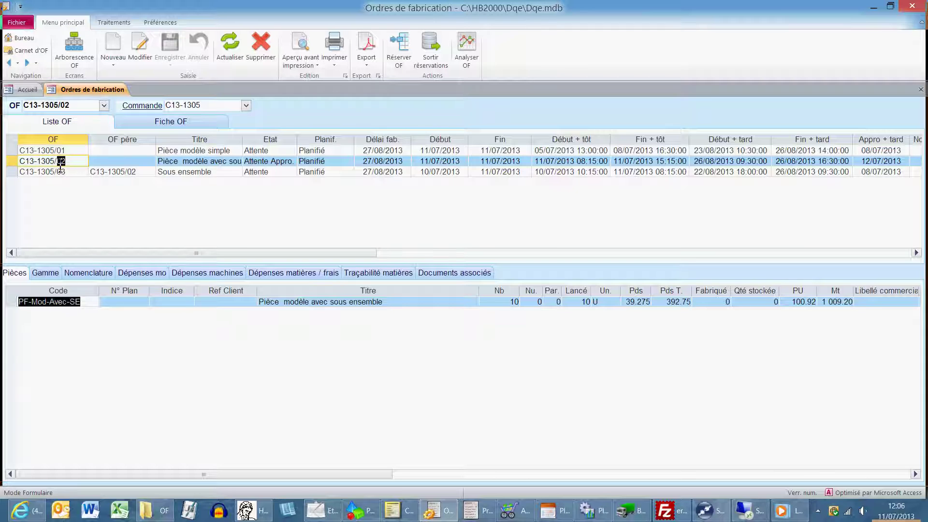
double_click(142, 172)
left_click_drag(111, 172, 93, 173)
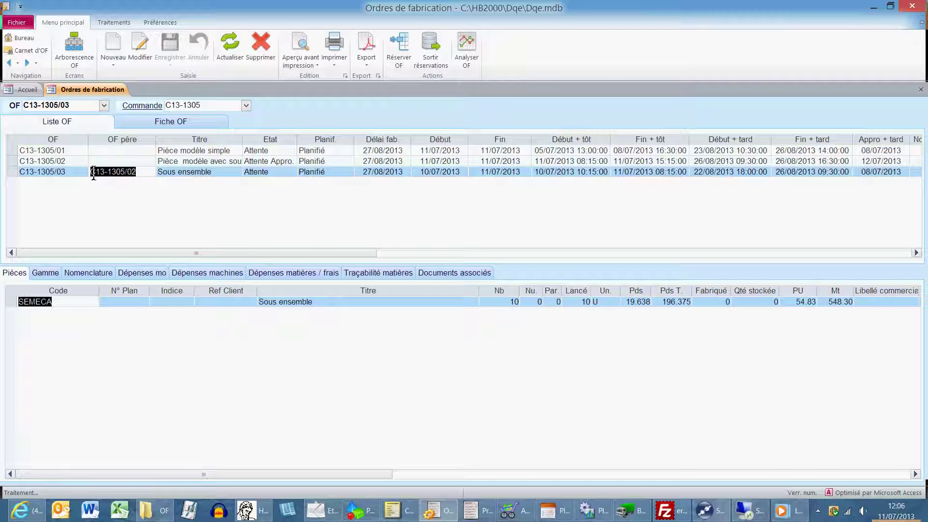
- Check the order titles and view the Etat options available for the Pièce modèle simple order
left_click(186, 140)
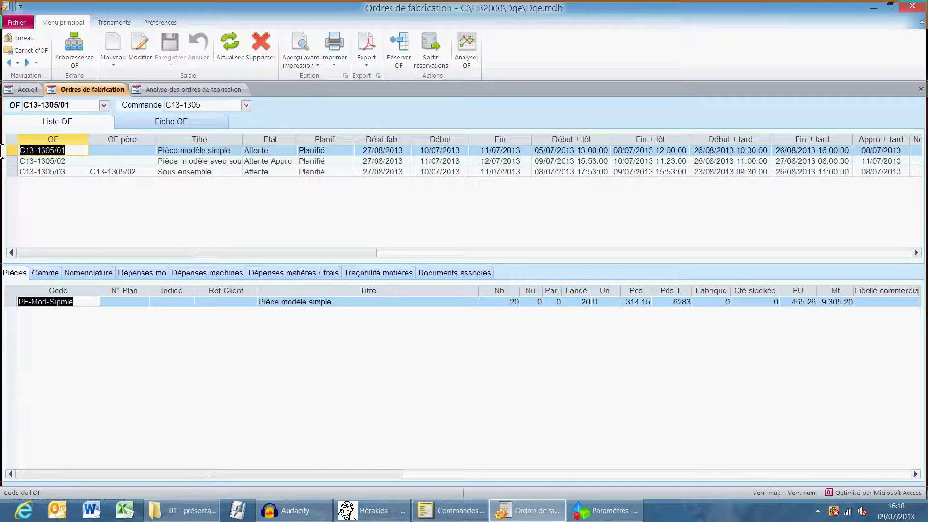
left_click(83, 161)
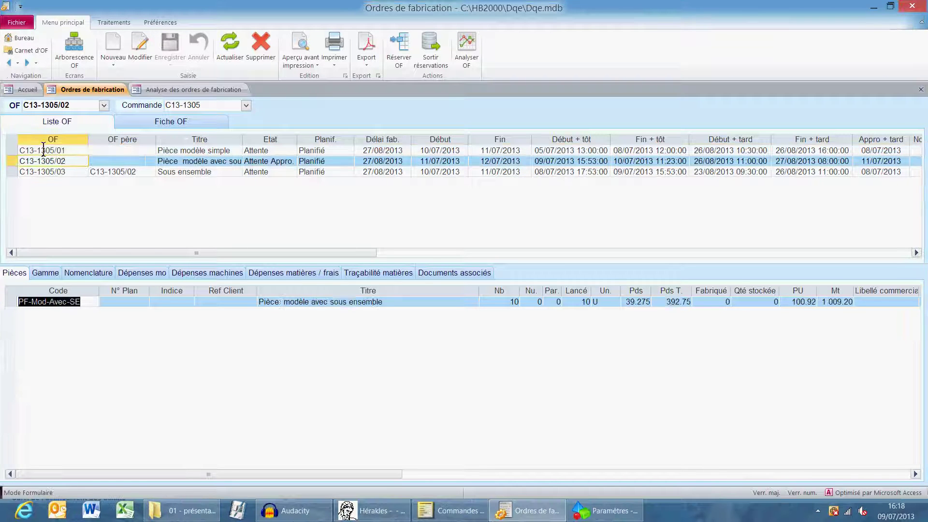
left_click(173, 151)
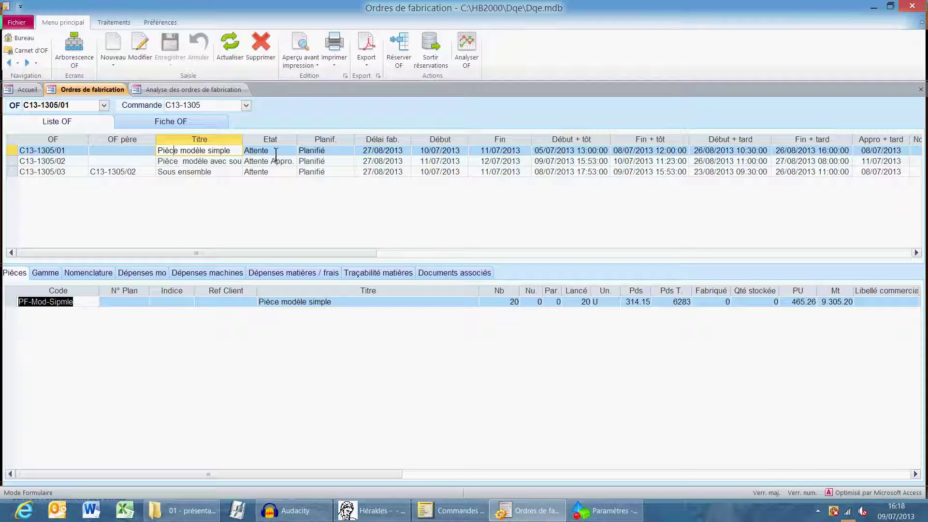
left_click(293, 151)
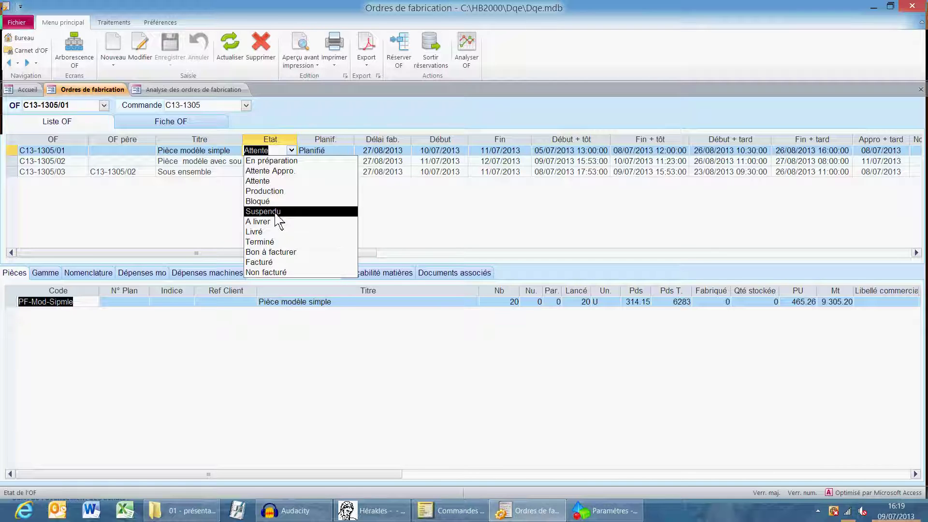
- Review the orders' planning status, start and end dates, manufacturing deadline, and earliest and latest start and end dates
left_click(347, 143)
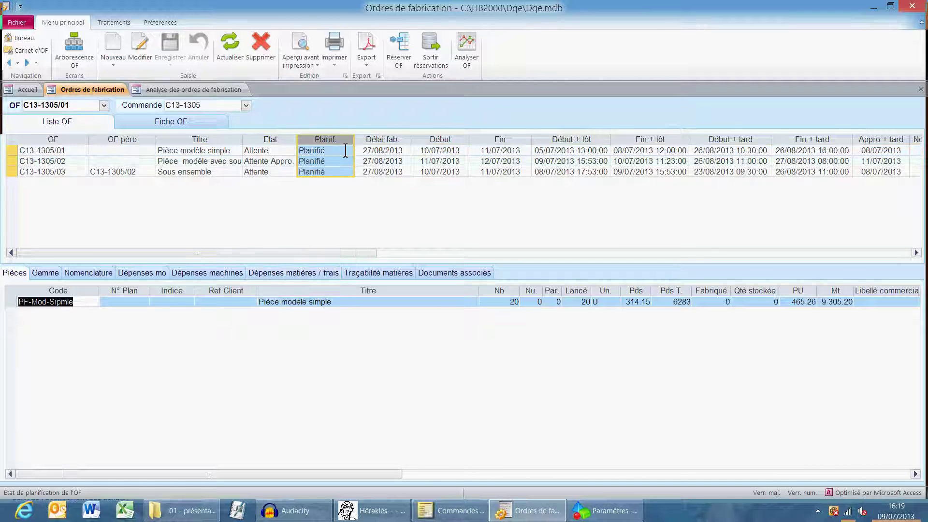
left_click(347, 151)
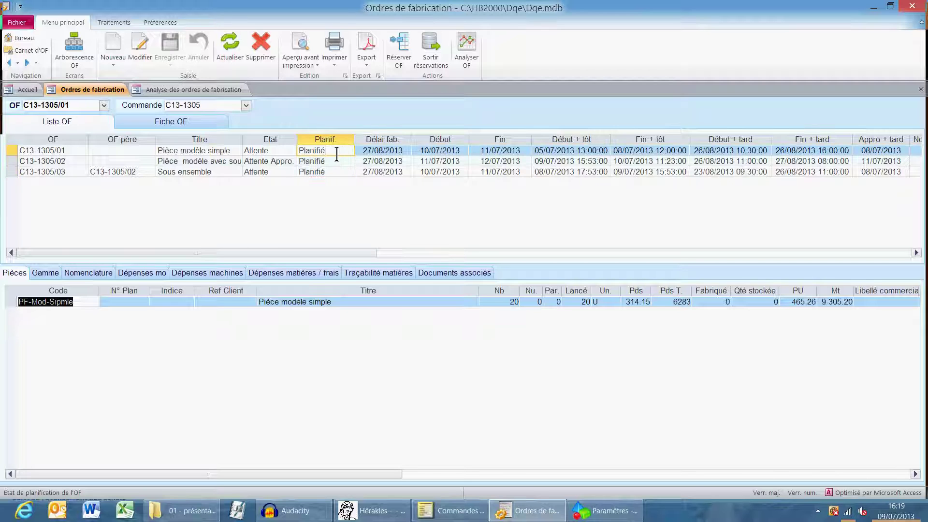
key("F2")
left_click(445, 140)
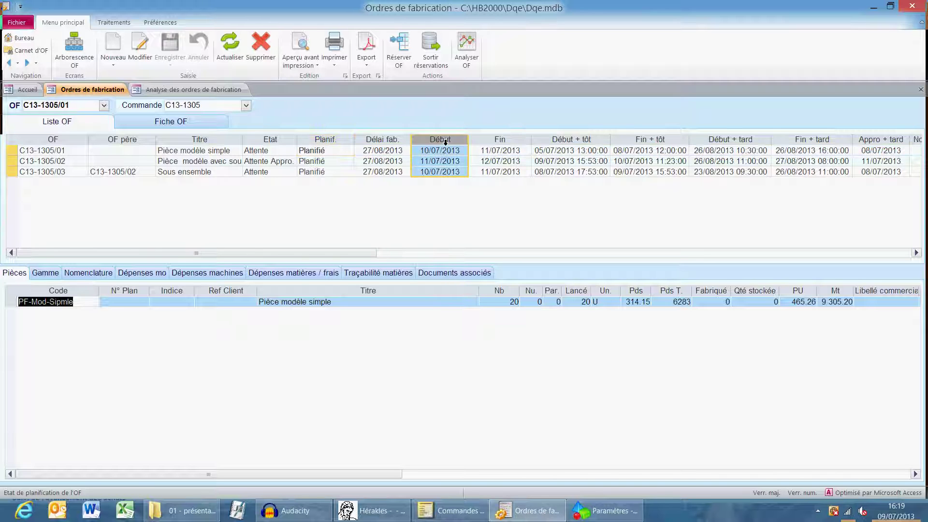
left_click(503, 150, "shift")
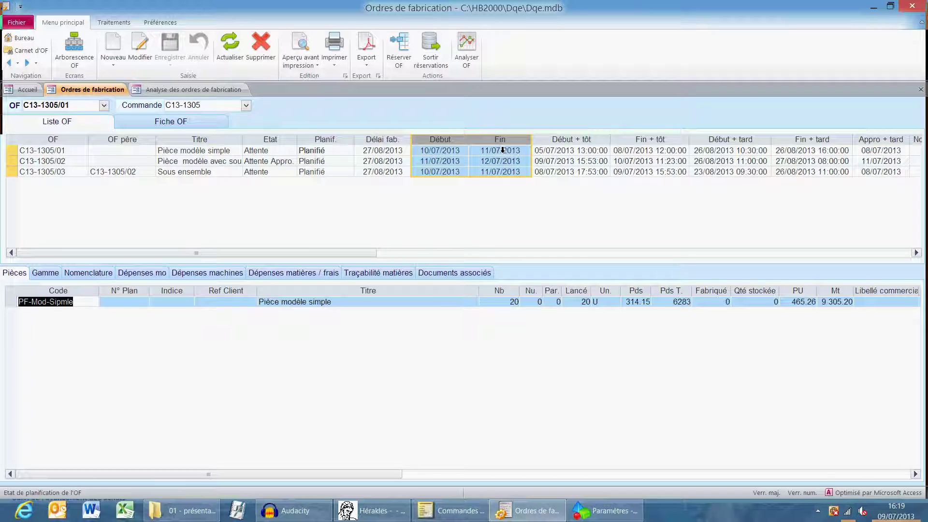
left_click(388, 140)
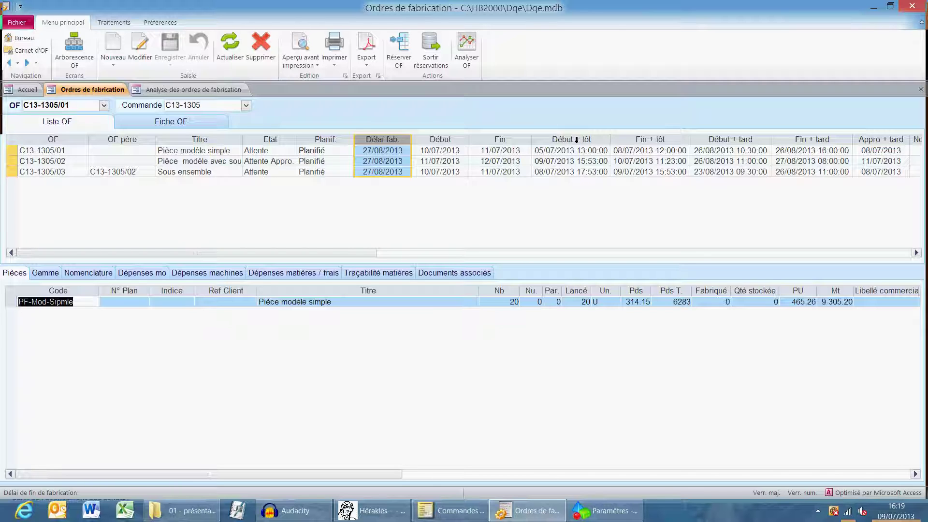
left_click_drag(576, 139, 785, 154)
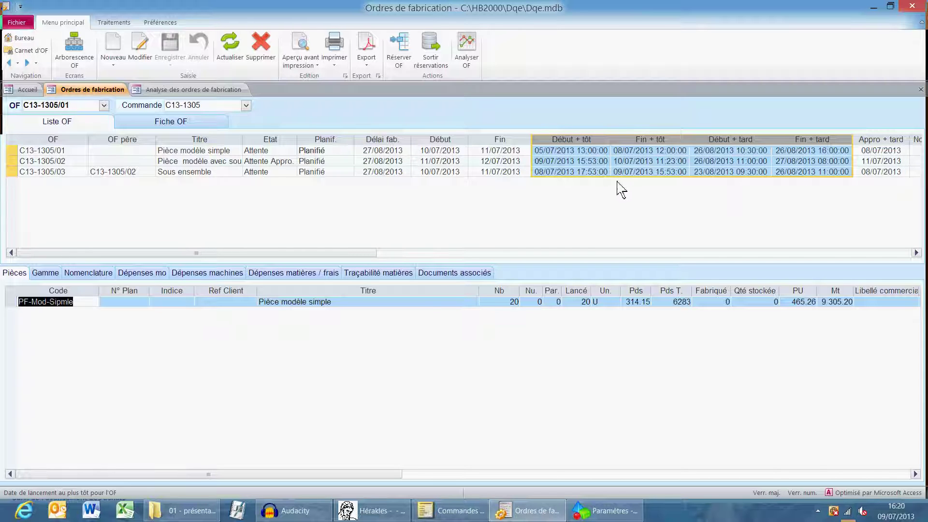
- Examine the article code and the ordered, launched and manufactured quantities of the Pièce modèle simple order's part
left_click(18, 279)
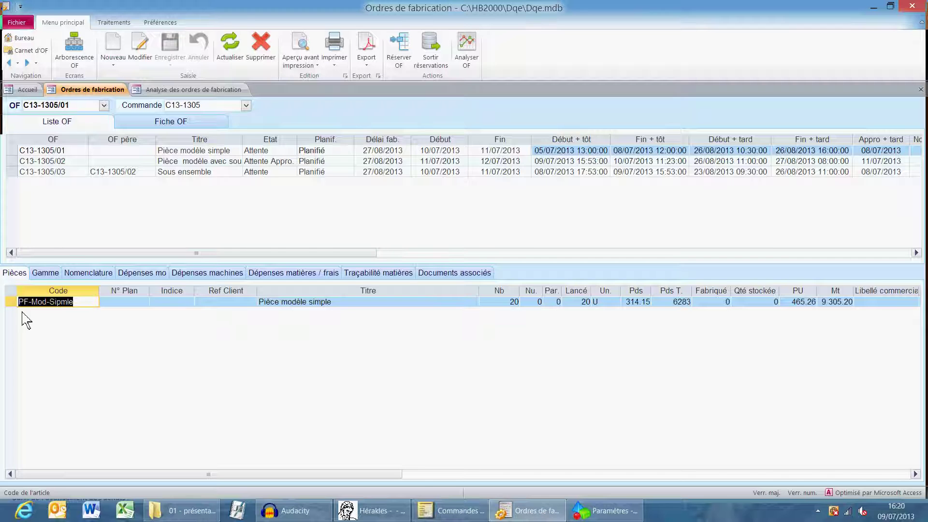
left_click(504, 303)
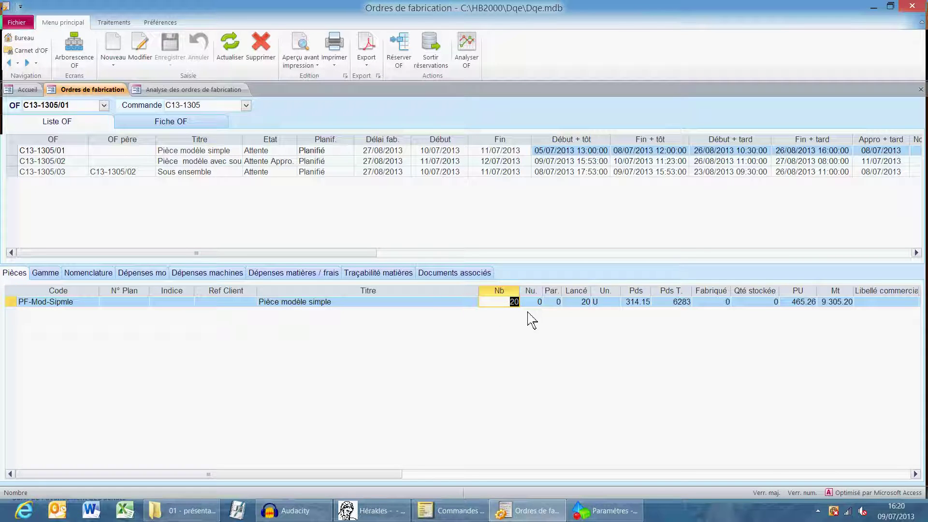
left_click(581, 303)
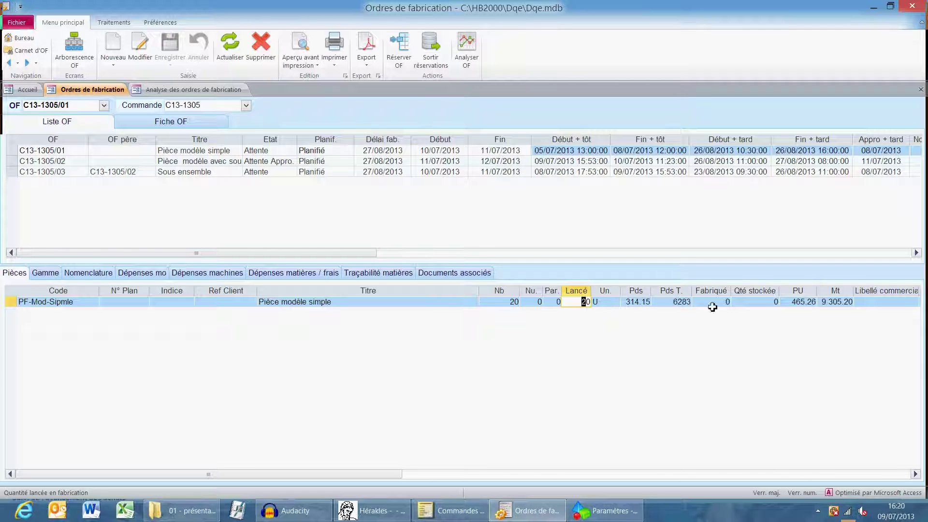
left_click(718, 291)
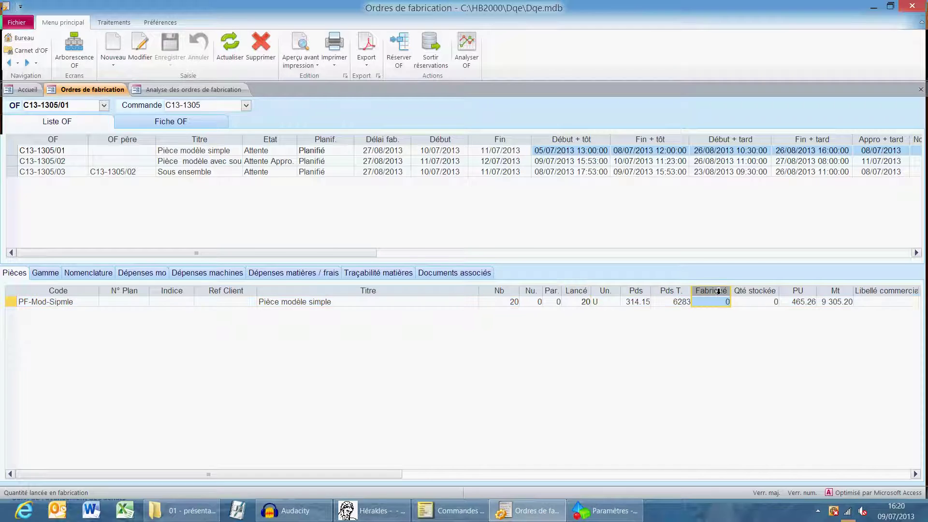
- Check the fixed and variable times in the order's Gamme and view the details of the Debit matière operation
left_click(45, 272)
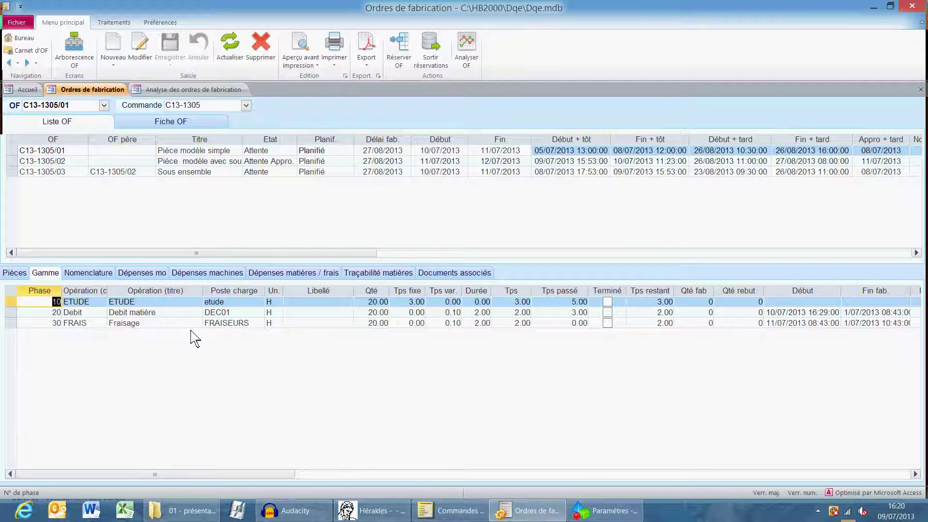
left_click(412, 291)
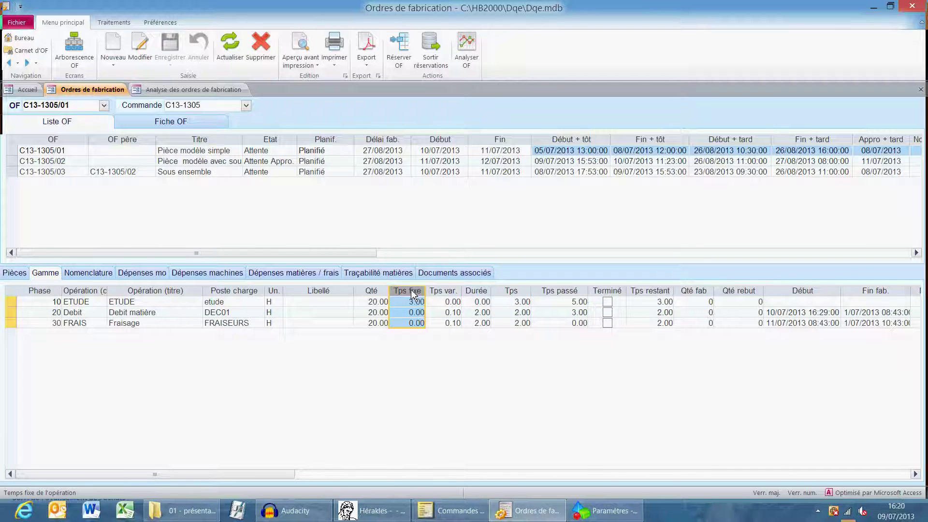
left_click(447, 291)
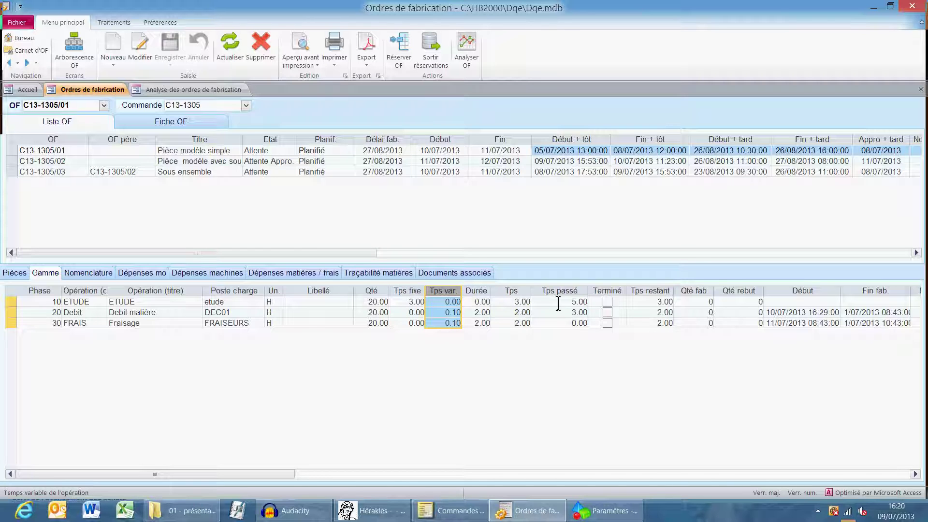
double_click(245, 314)
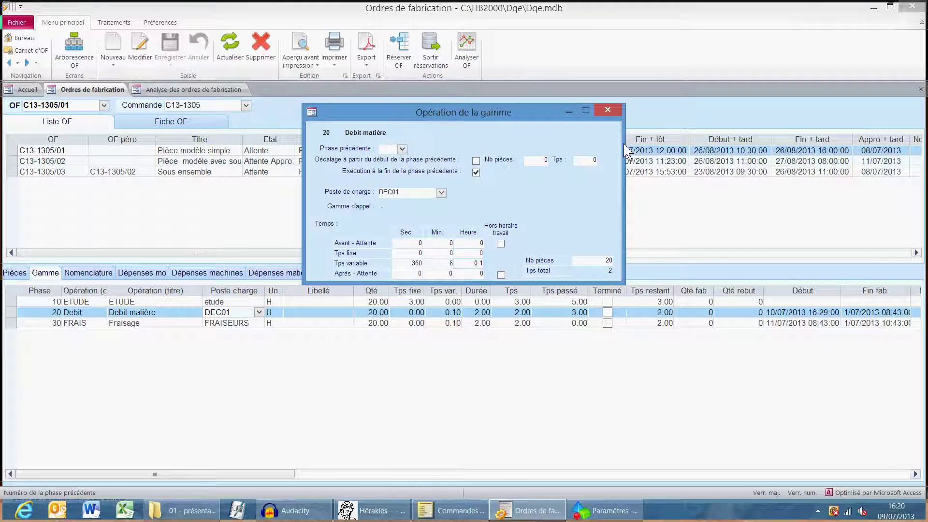
left_click(617, 112)
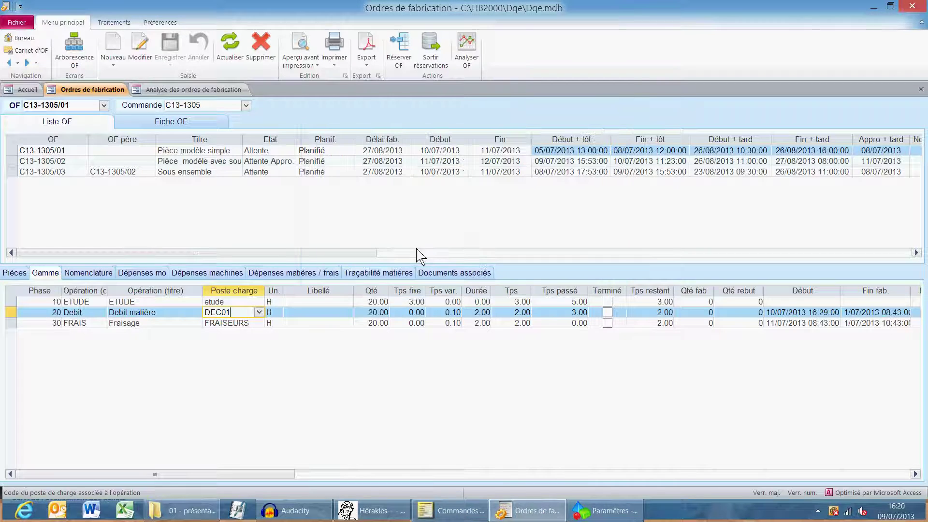
- Check the Libellé fields of the Gamme's phases and view the actions available for the ETUDE phase
left_click(329, 314)
key("Up")
left_click(322, 313)
left_click(321, 322)
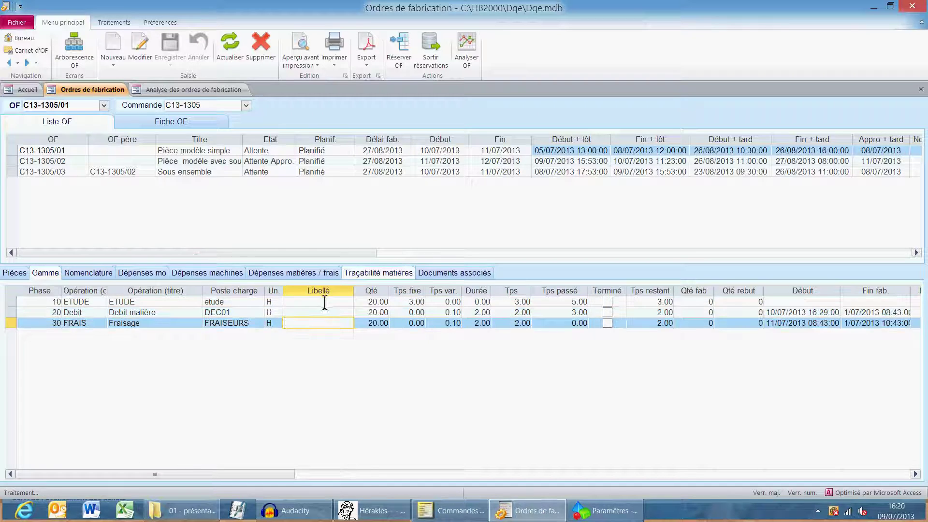
left_click(325, 302)
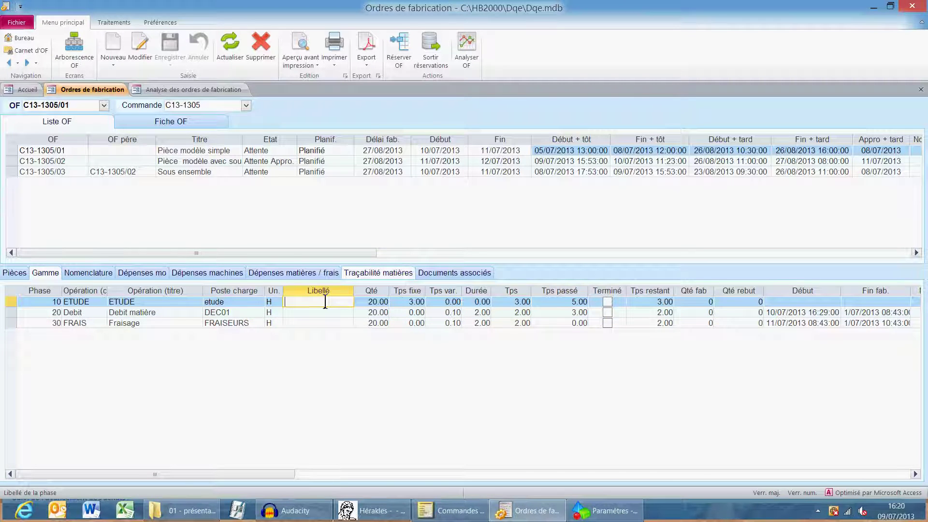
right_click(325, 302)
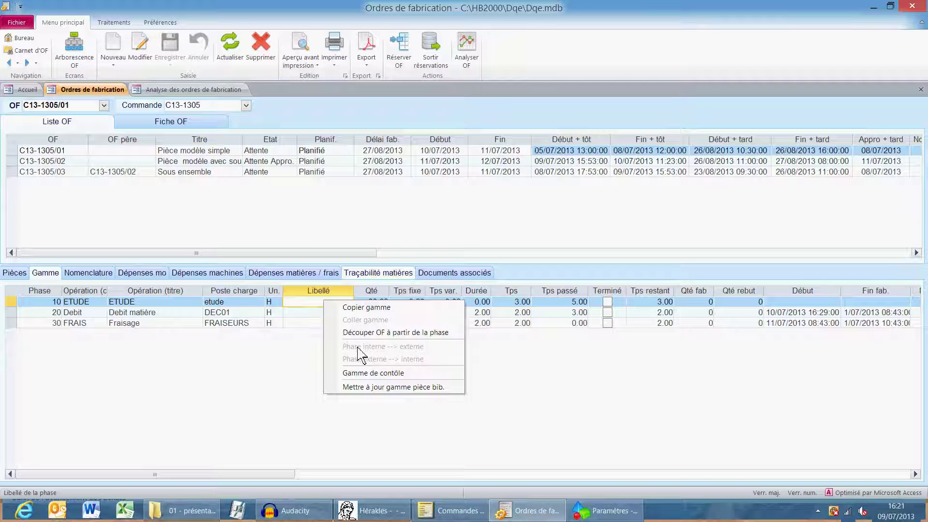
left_click(582, 294)
- Examine the Tps passé, Tps restant, Qté fab and Qté rebut values of the Gamme's operations
left_click(560, 290)
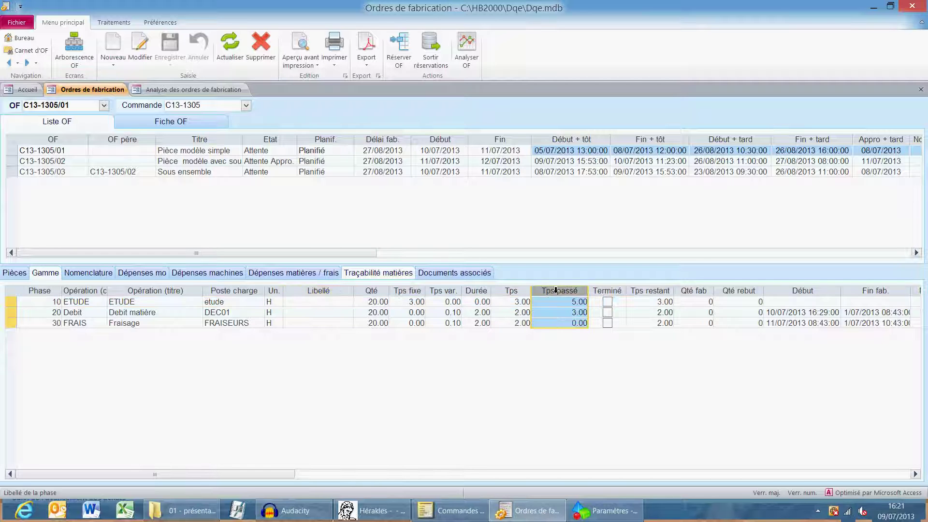
left_click(650, 292)
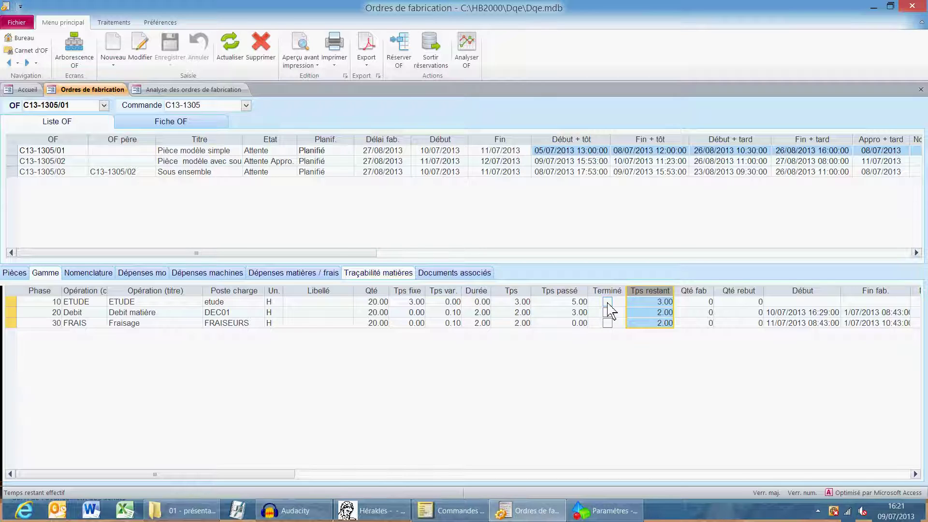
left_click(694, 292)
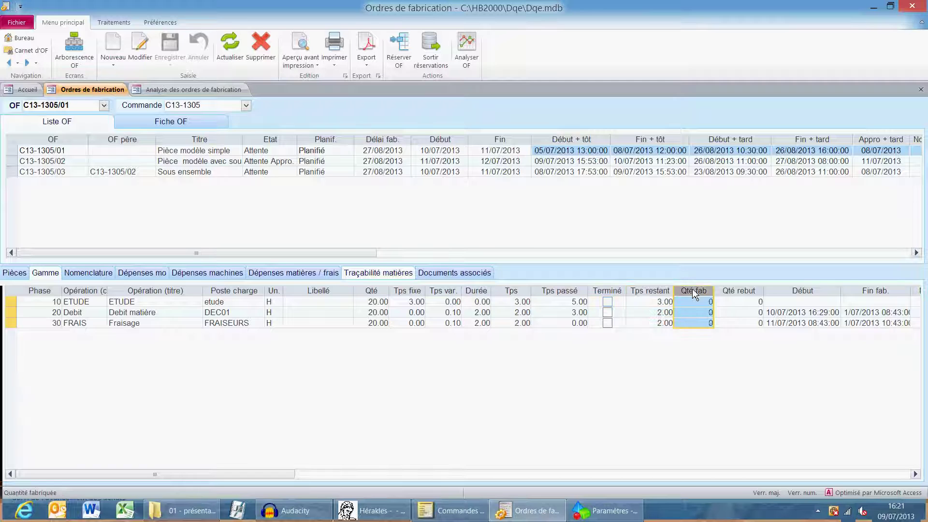
left_click(730, 292)
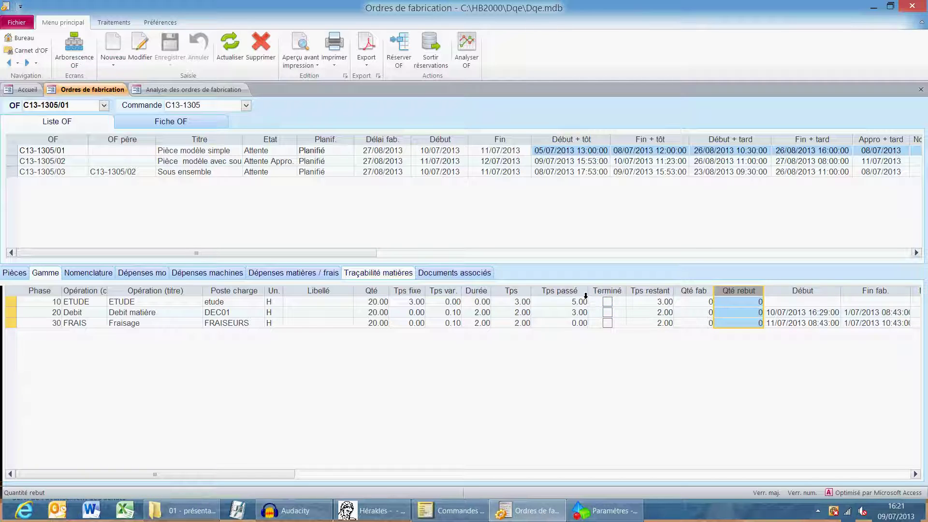
left_click(572, 292)
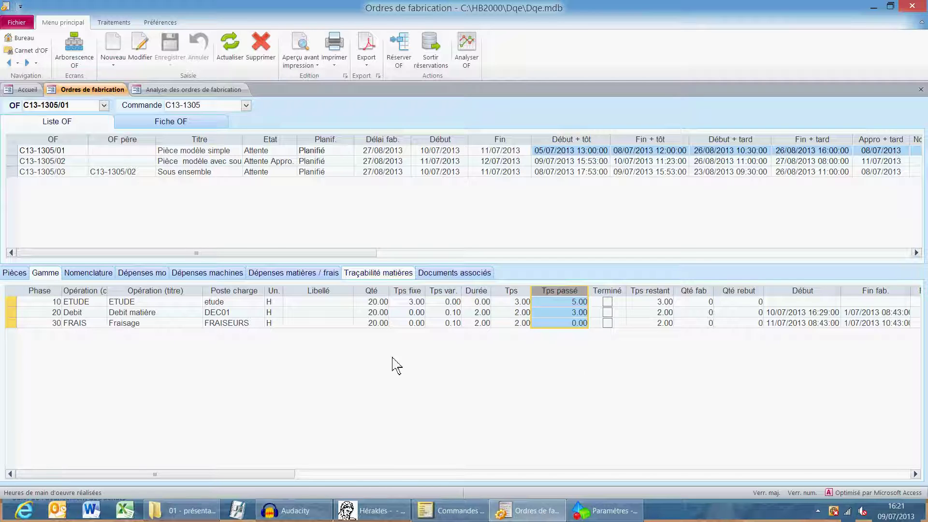
- Examine the Nb, Lg, Lar and Ep values of the Nomenclature's article in the Saisie view
left_click(91, 273)
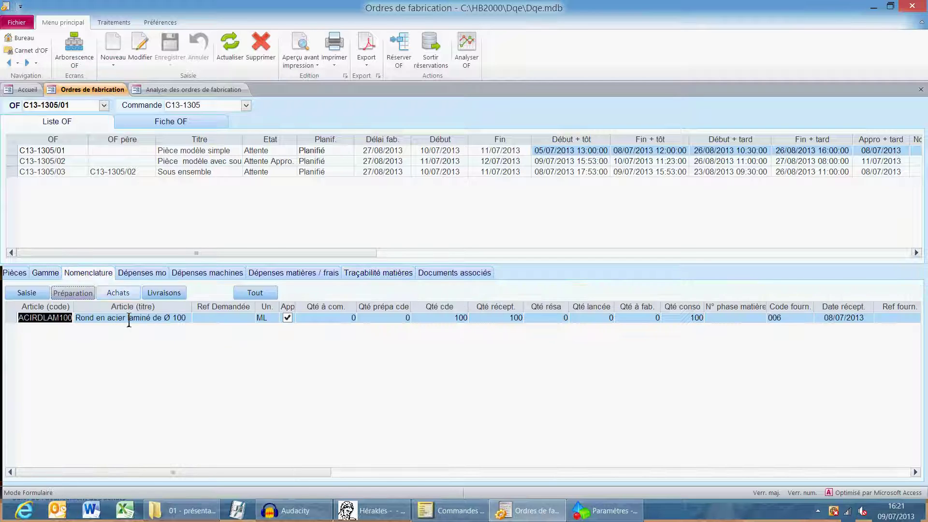
left_click(26, 294)
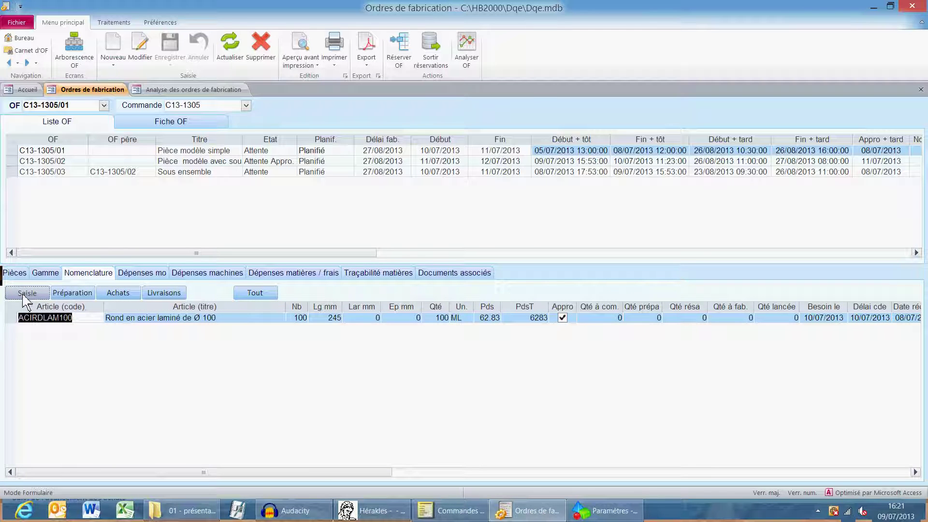
left_click(300, 308)
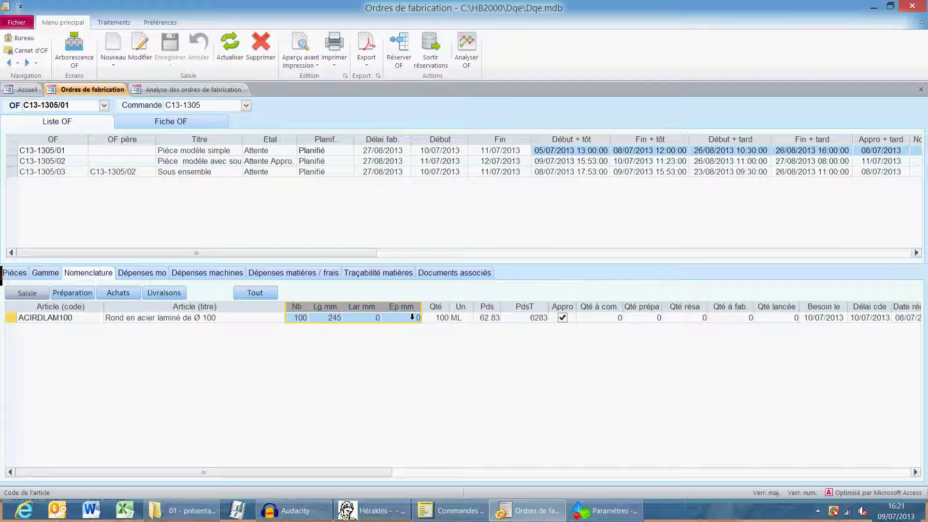
- Check the to-order, order preparation, ordered, received and consumed quantities of the article in the Nomenclature's Préparation view
left_click(72, 292)
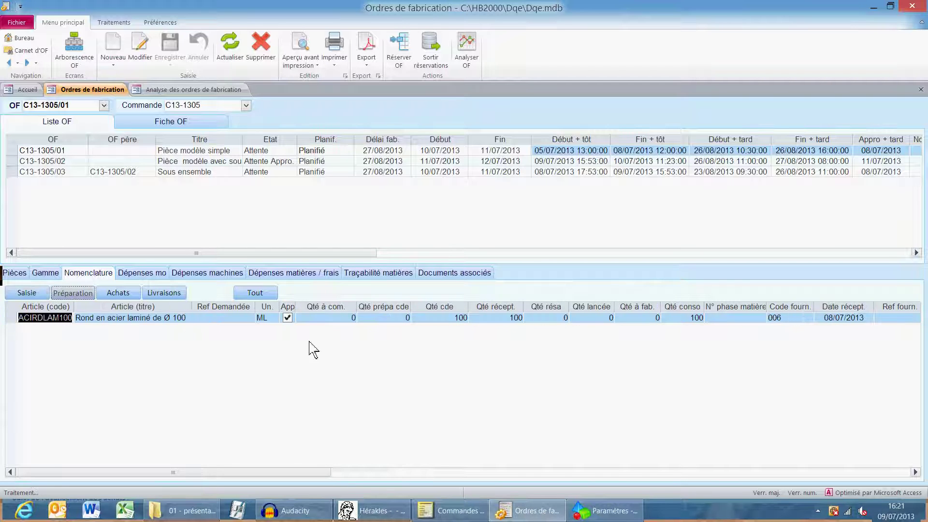
left_click(346, 317)
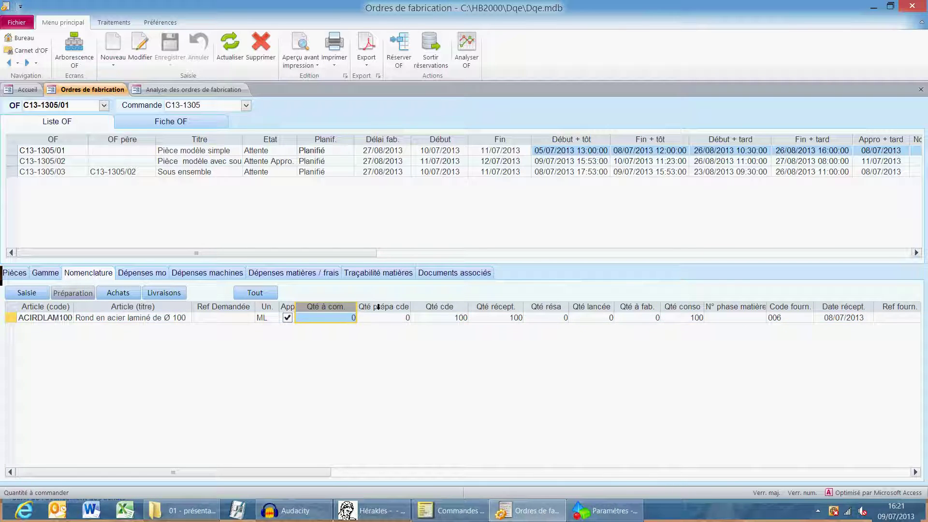
left_click(383, 317)
left_click(451, 317)
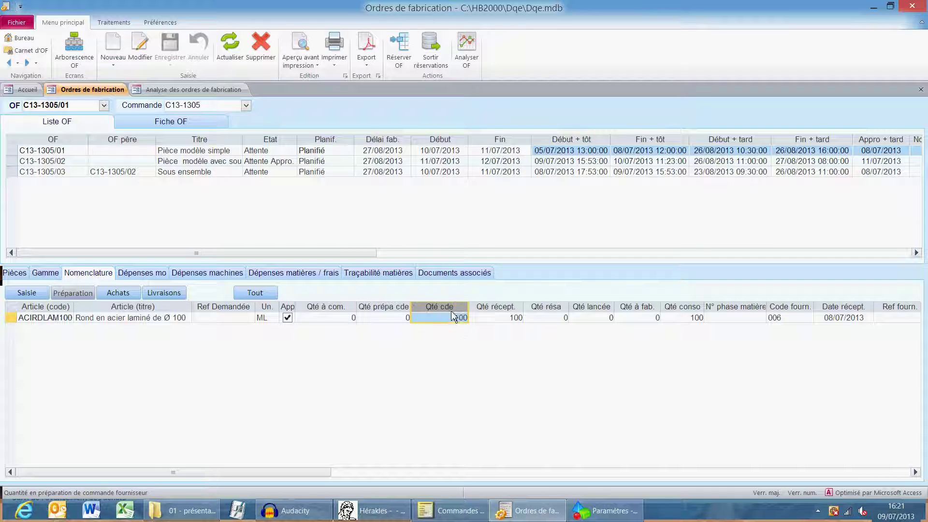
left_click(510, 316)
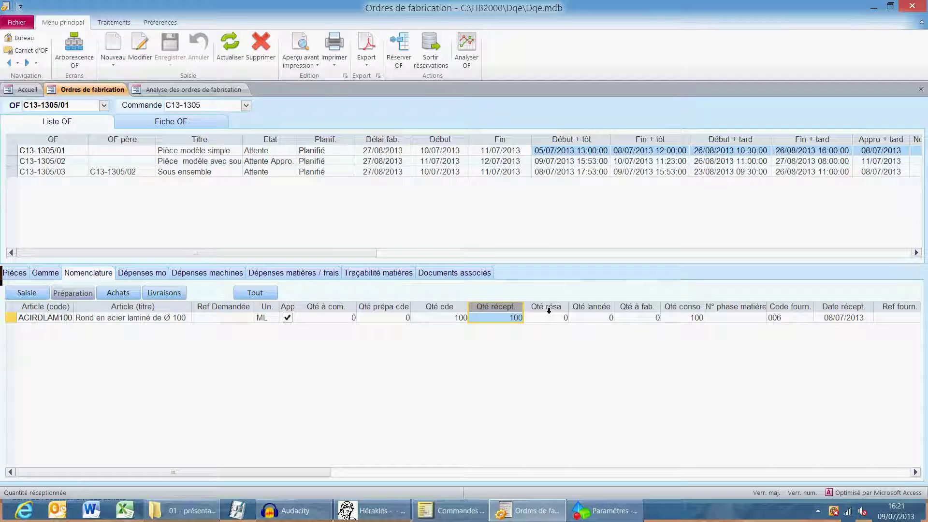
left_click(692, 318)
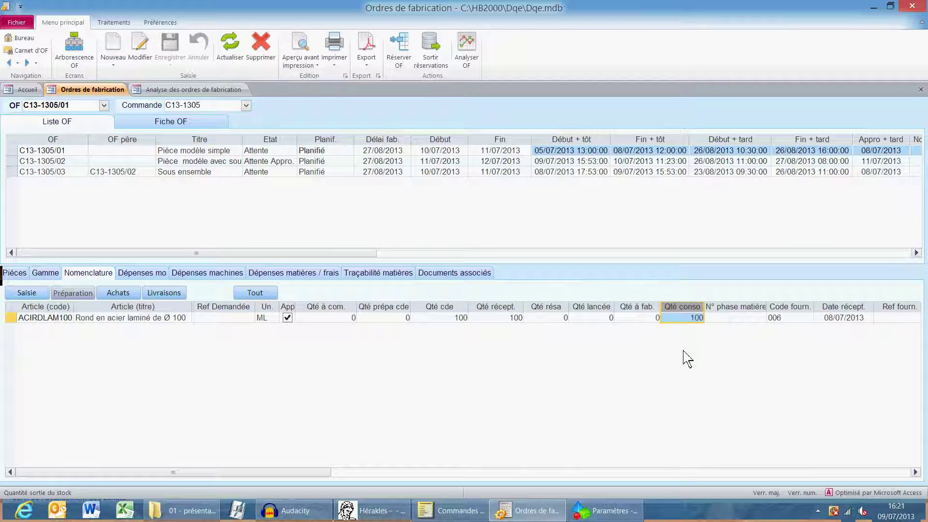
- Check the Qté résa, Qté lancée and Qté à fab. values, including the Sous ensemble's launched quantity in the second order
left_click(551, 310)
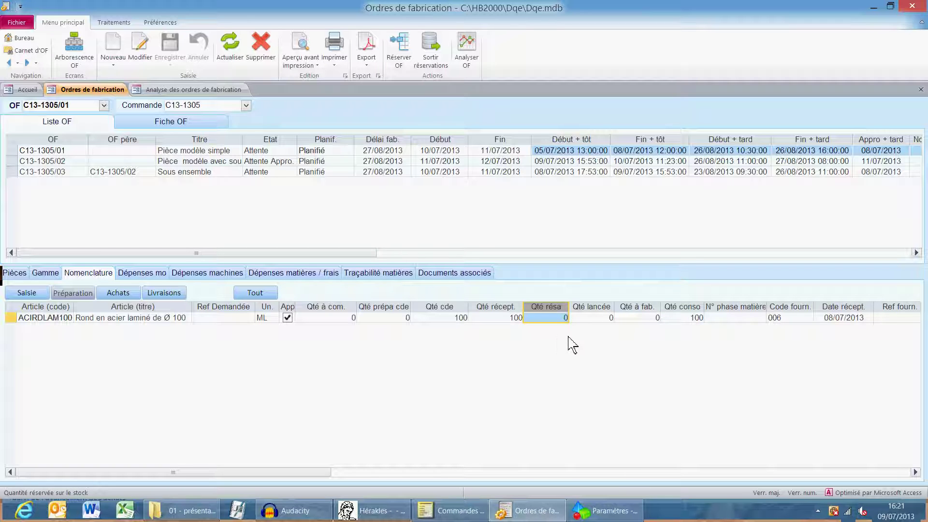
left_click(600, 310)
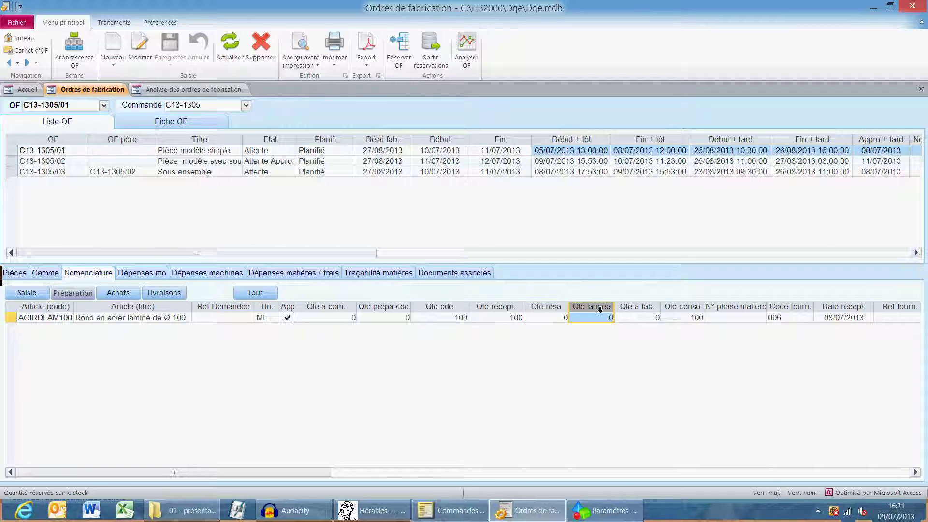
left_click(626, 310, "shift")
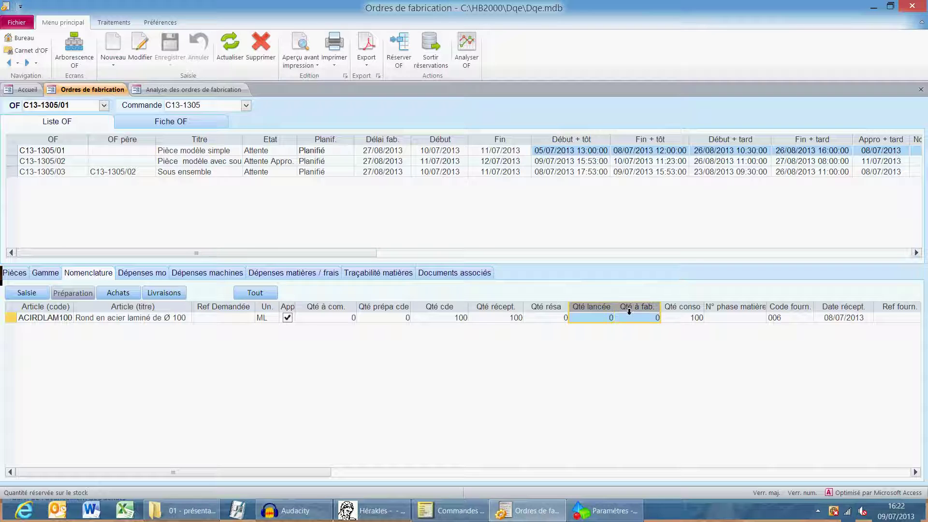
left_click(136, 162)
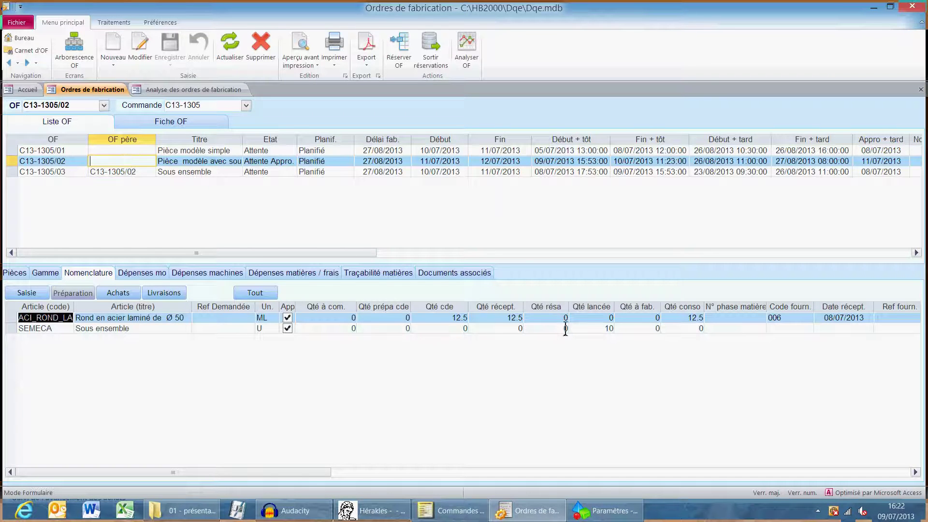
double_click(602, 330)
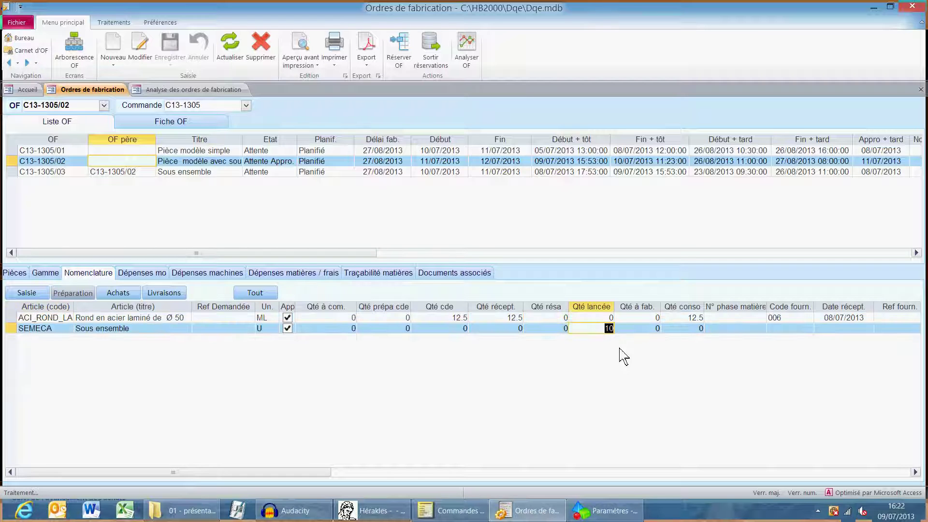
- Review the Achats view of the Pièce modèle simple order's Nomenclature and the order's labour and material expenses
left_click(137, 149)
left_click(118, 292)
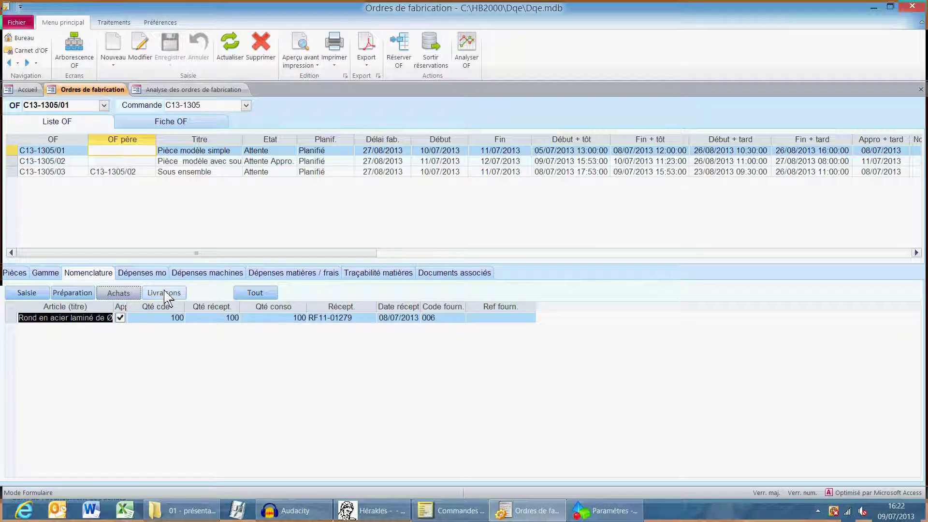
left_click(155, 276)
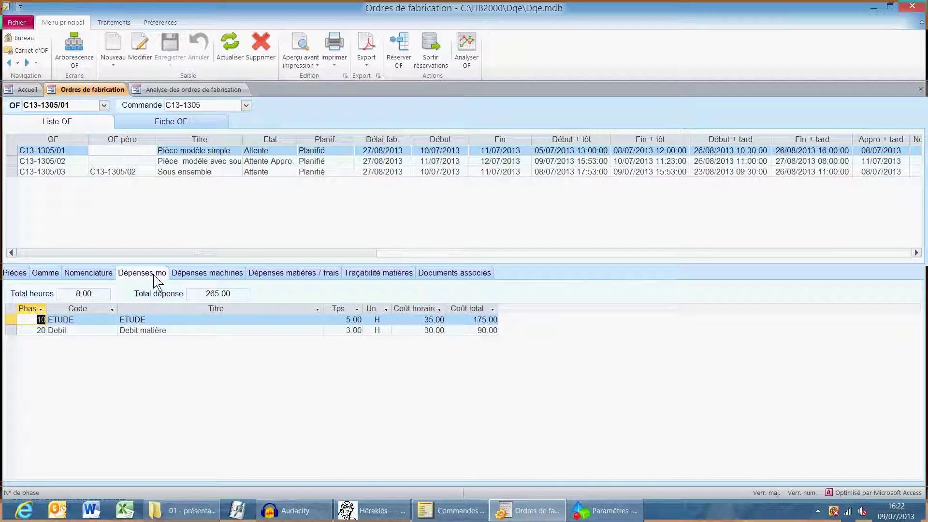
left_click(269, 275)
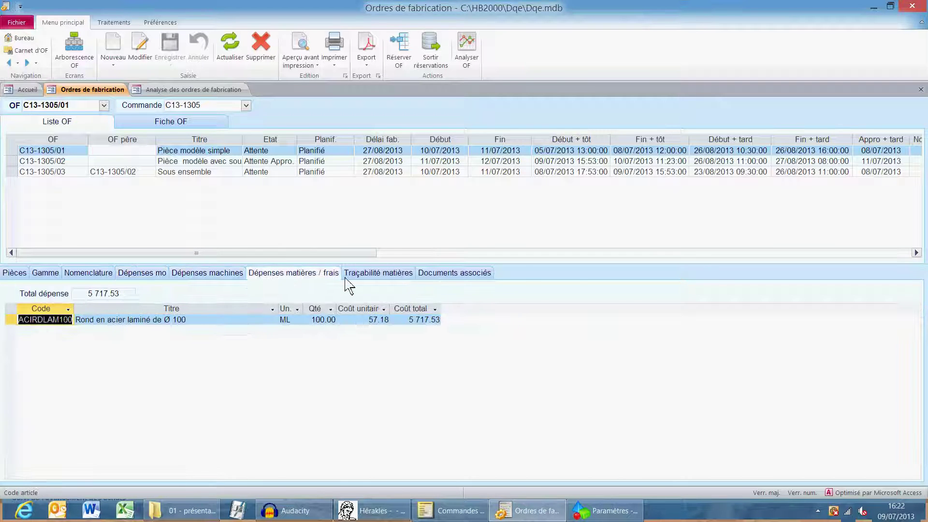
- View the reservation actions for the Traçabilité matières line and open the stock of the Nomenclature's Rond en acier laminé article
left_click(374, 275)
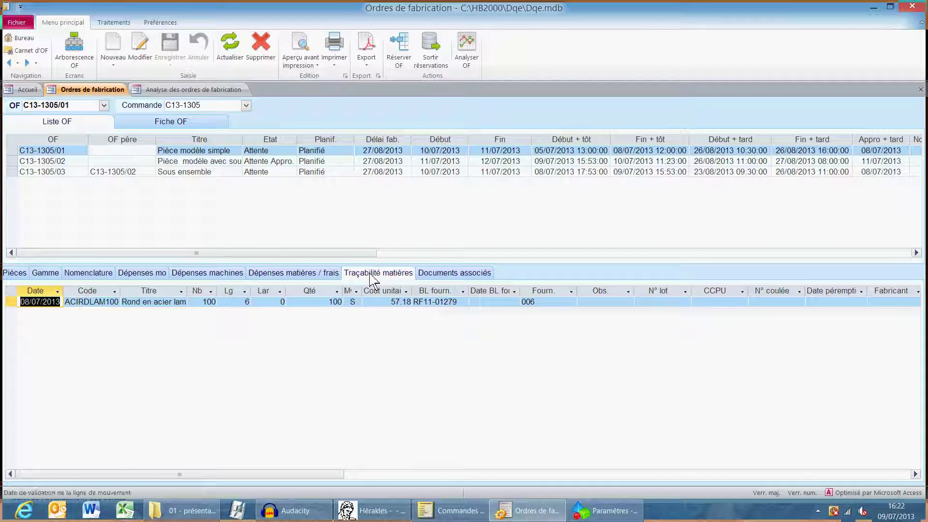
right_click(102, 305)
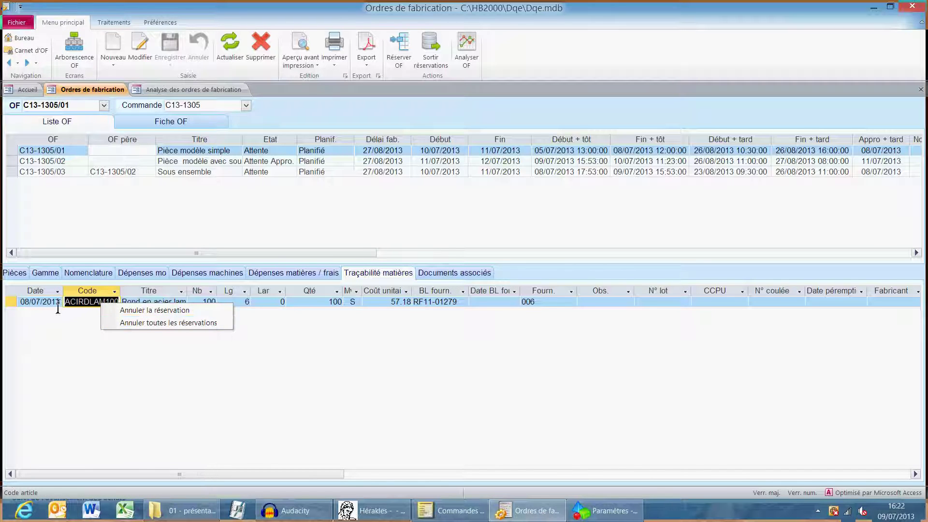
left_click(88, 273)
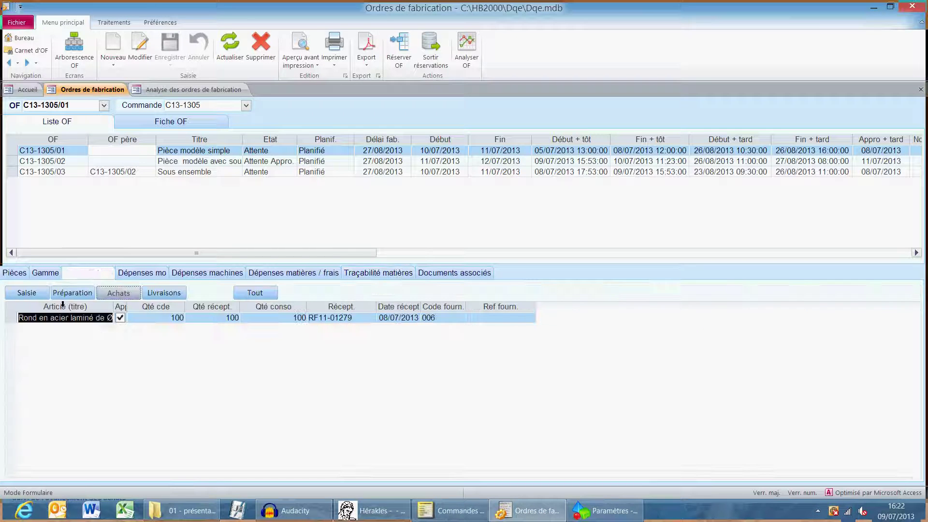
right_click(67, 318)
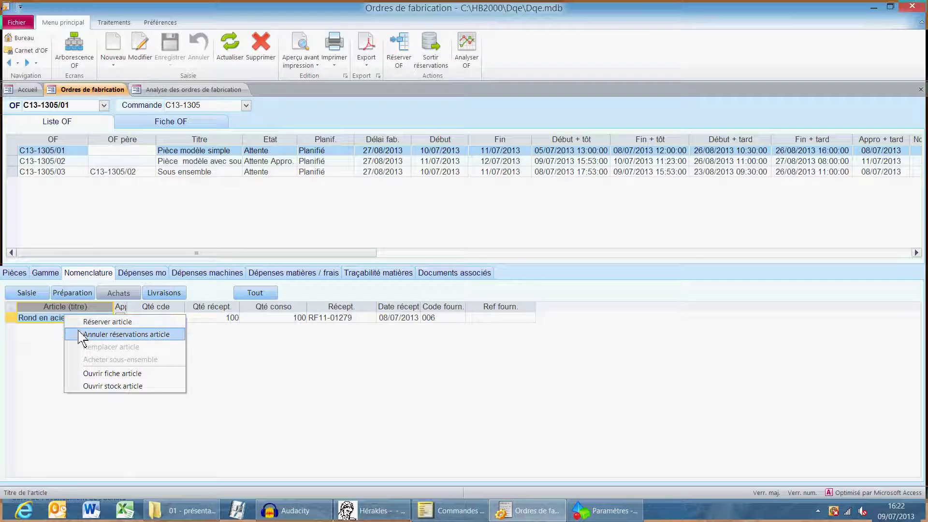
left_click(106, 385)
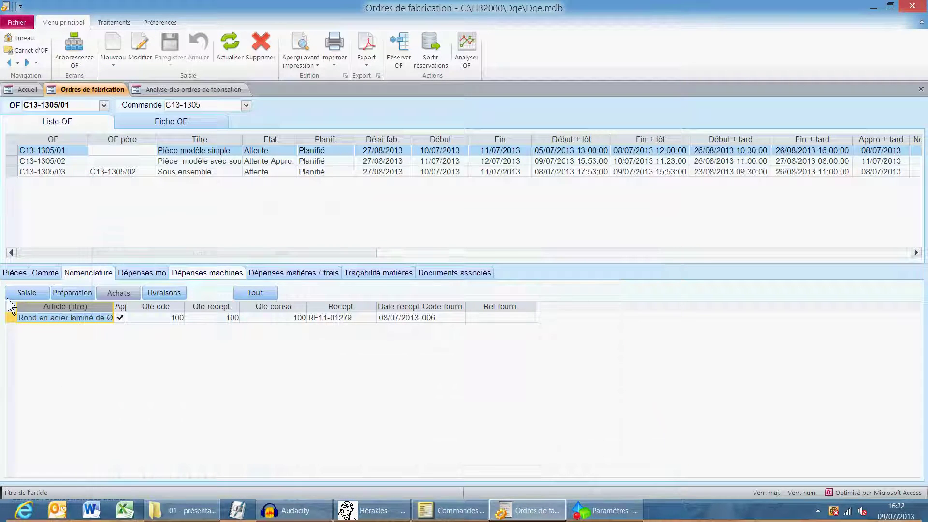
- View the mec5.jpg plan in the documents associated with the order's PF-Mod-Sipmle part, and close it
left_click(14, 273)
right_click(60, 304)
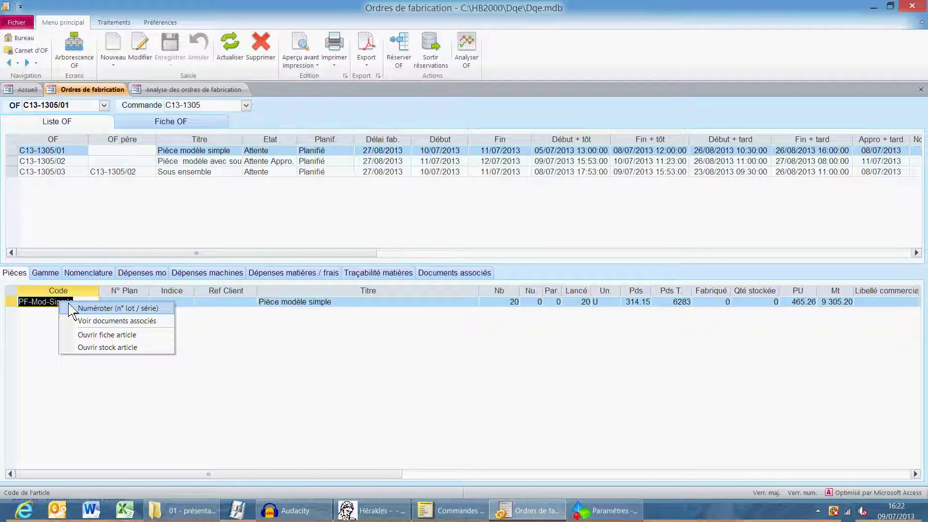
left_click(83, 321)
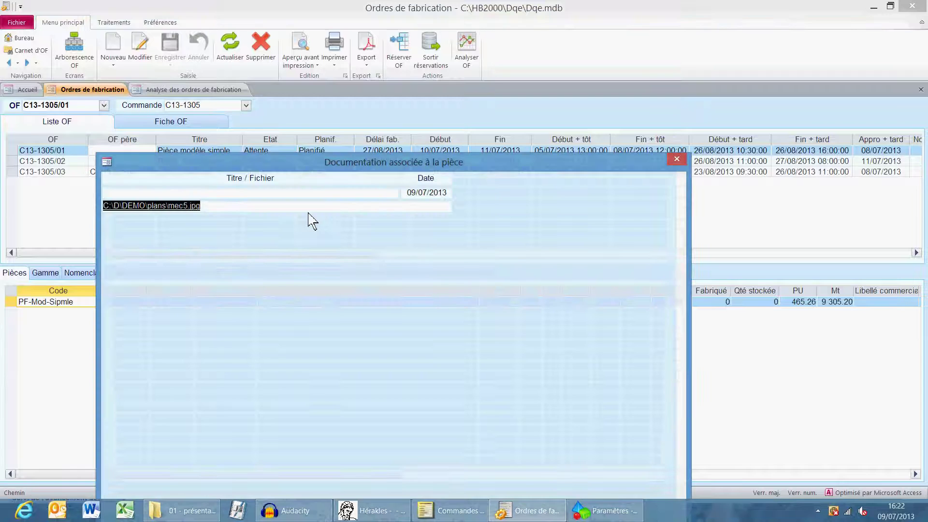
left_click(180, 208)
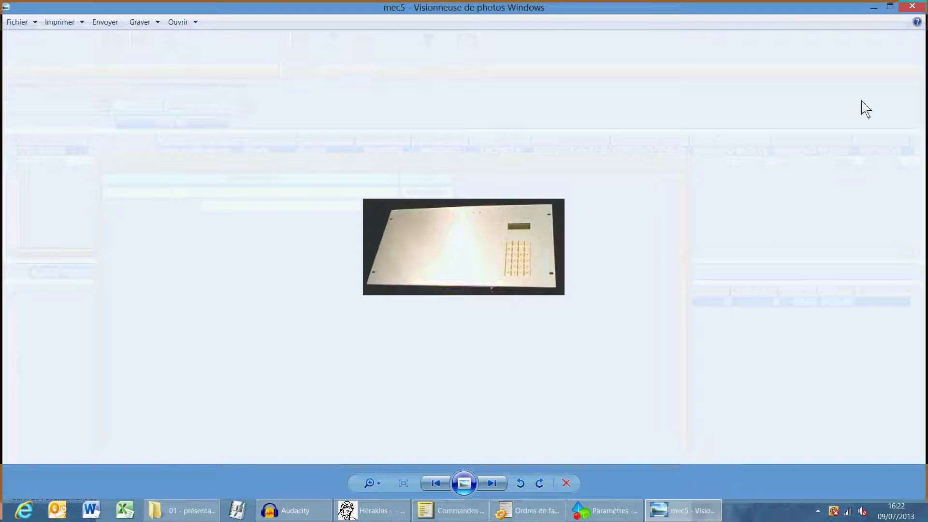
left_click(912, 7)
left_click(676, 161)
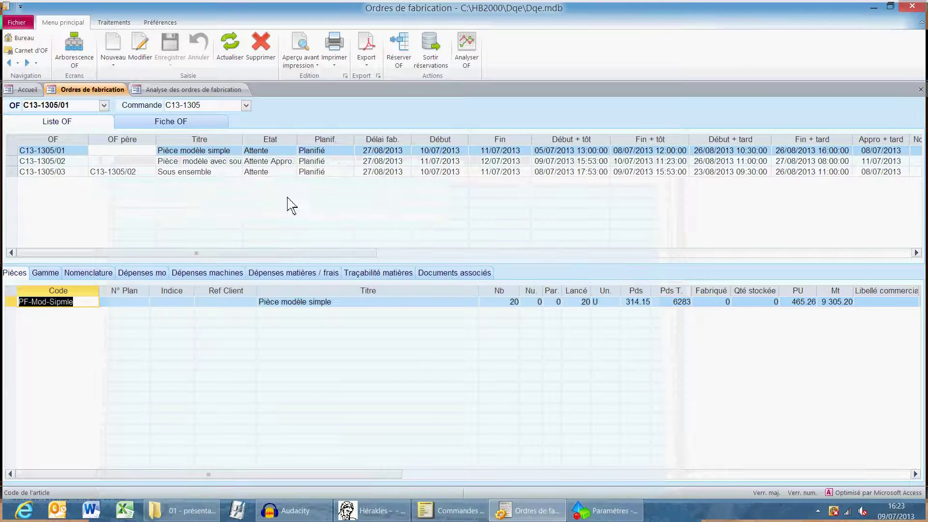
- Preview the STD-Fiche OF avec code barre report for the Pièce modèle simple order and close the preview
left_click(320, 62)
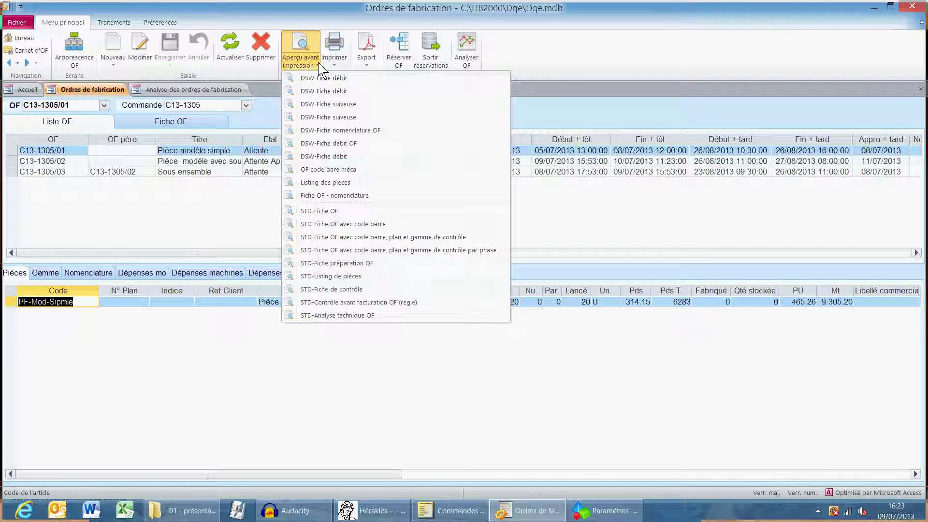
left_click(363, 224)
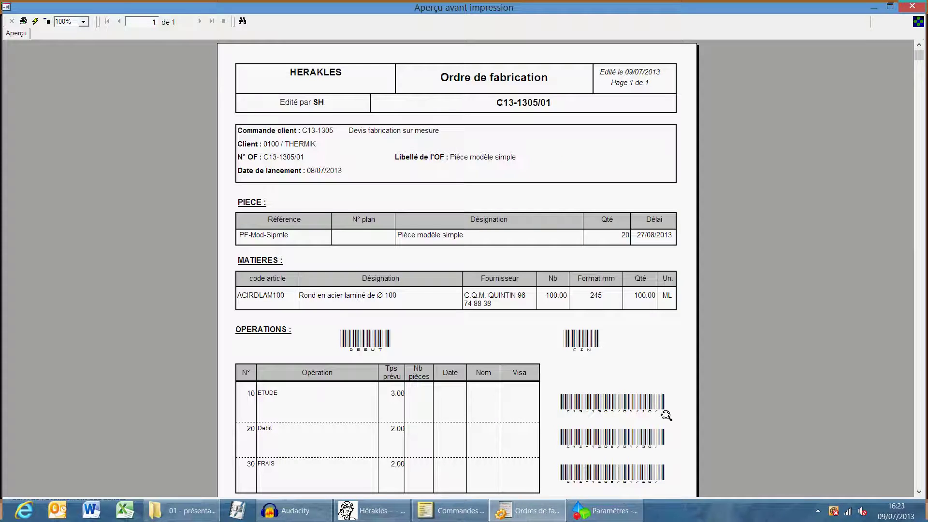
left_click(913, 6)
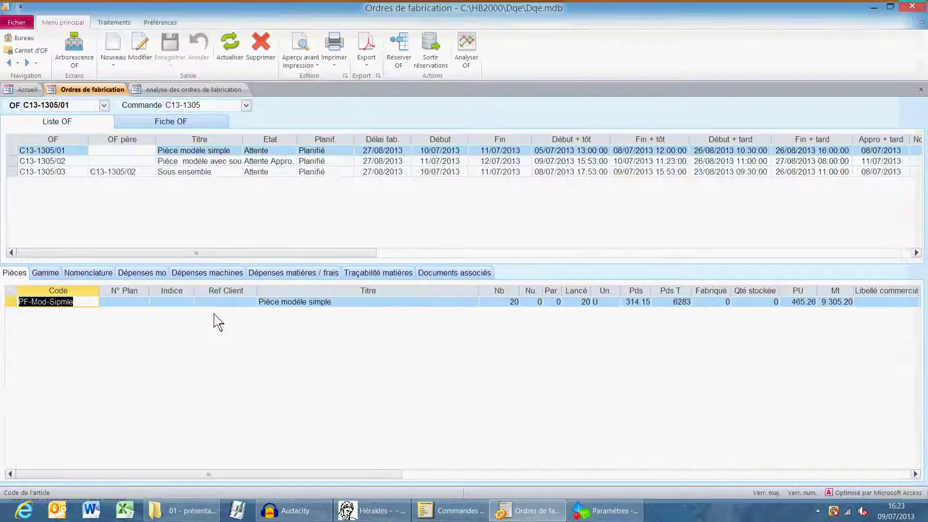
- Compare the Devis, OF and Réalisé figures in the order's global analysis and its detailed labour analysis by article
left_click(164, 92)
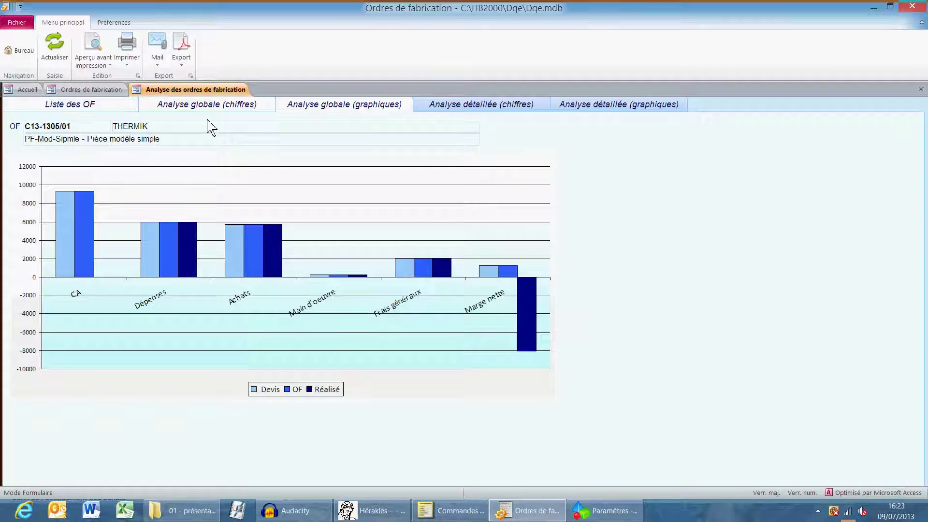
left_click(213, 109)
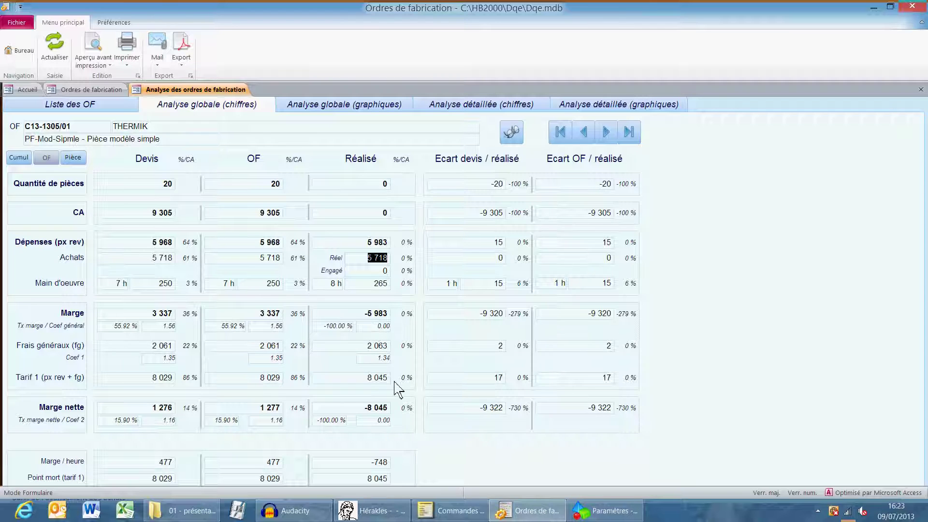
left_click(484, 107)
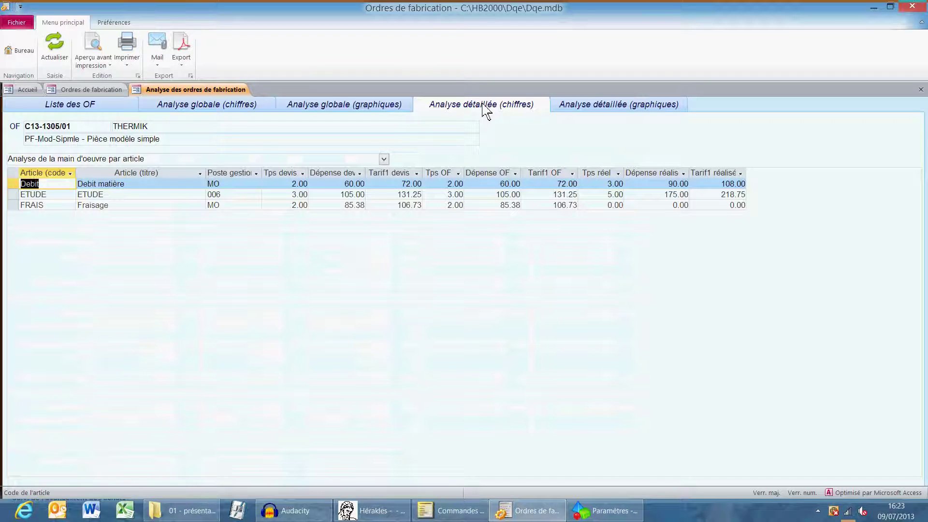